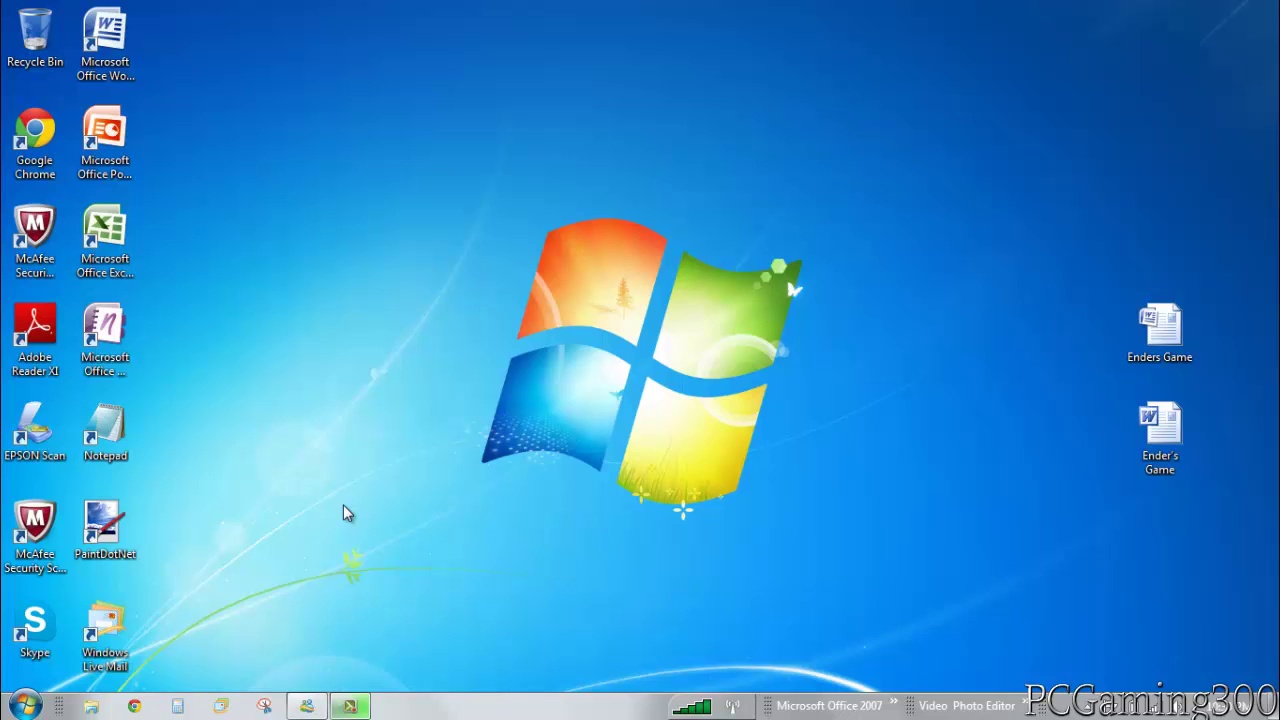
Step: Open the computer's properties to show its basic system information
mouse_move(306, 706)
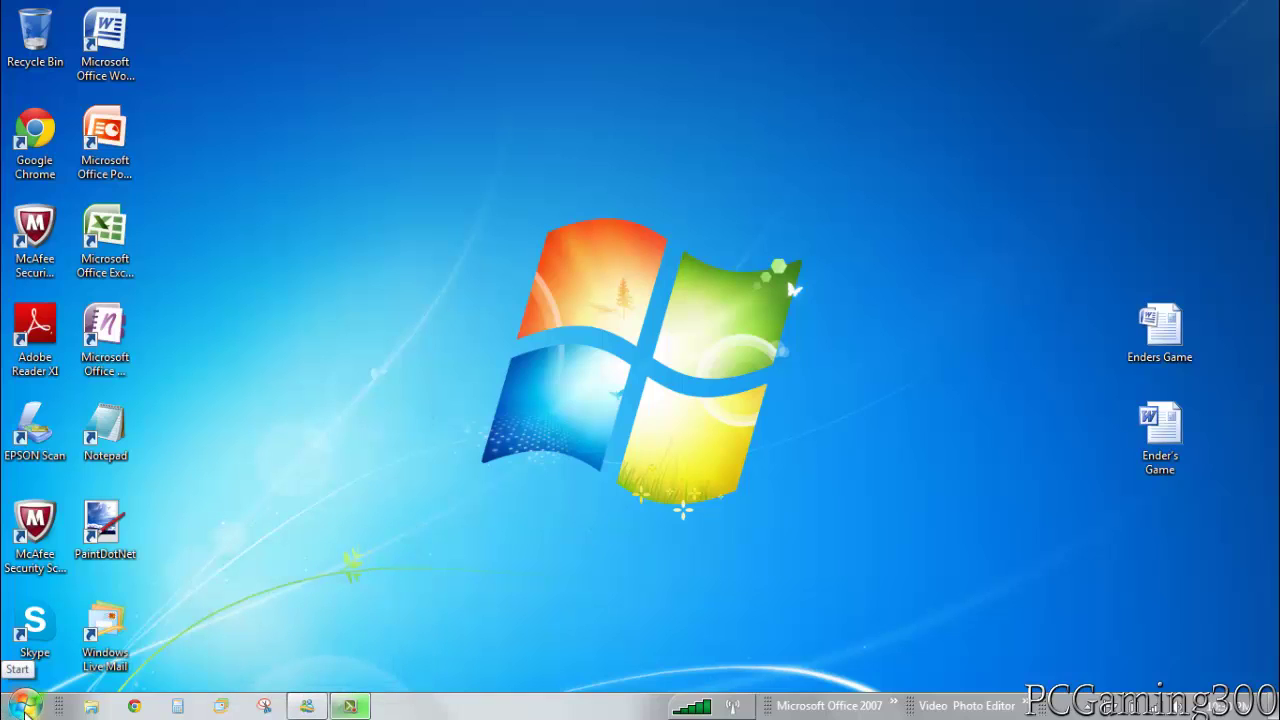
click(25, 706)
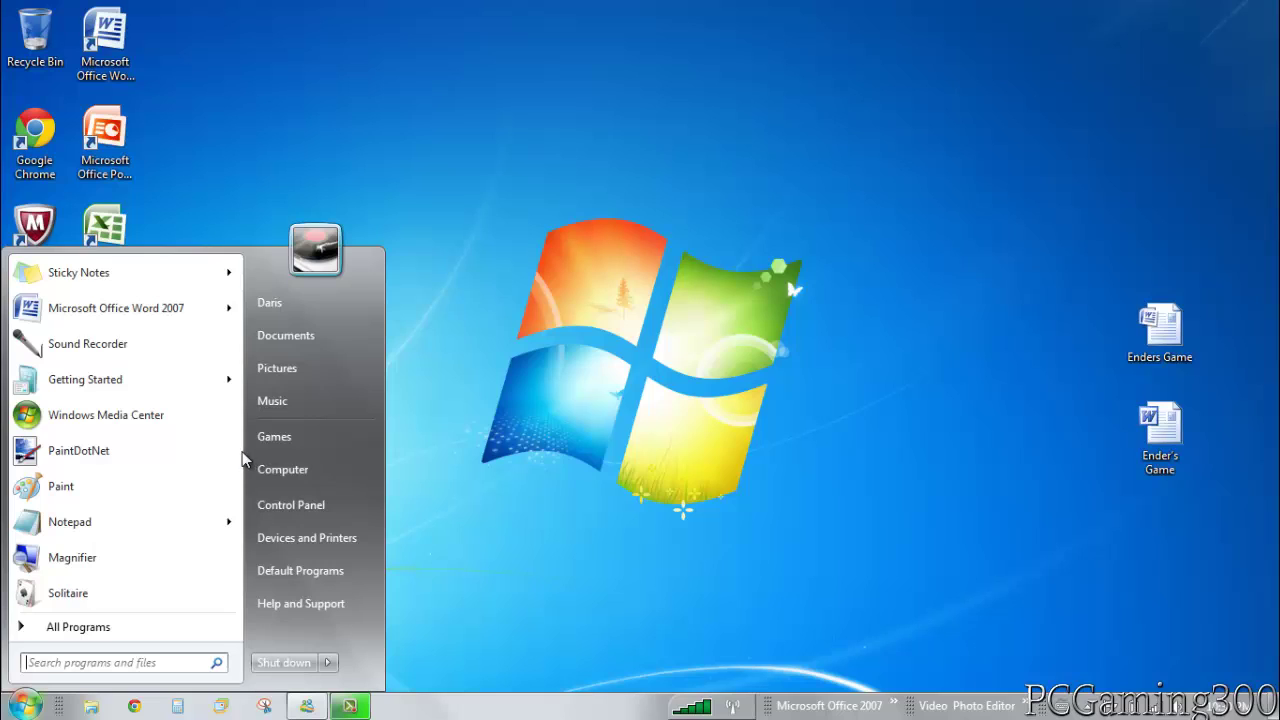
right_click(301, 472)
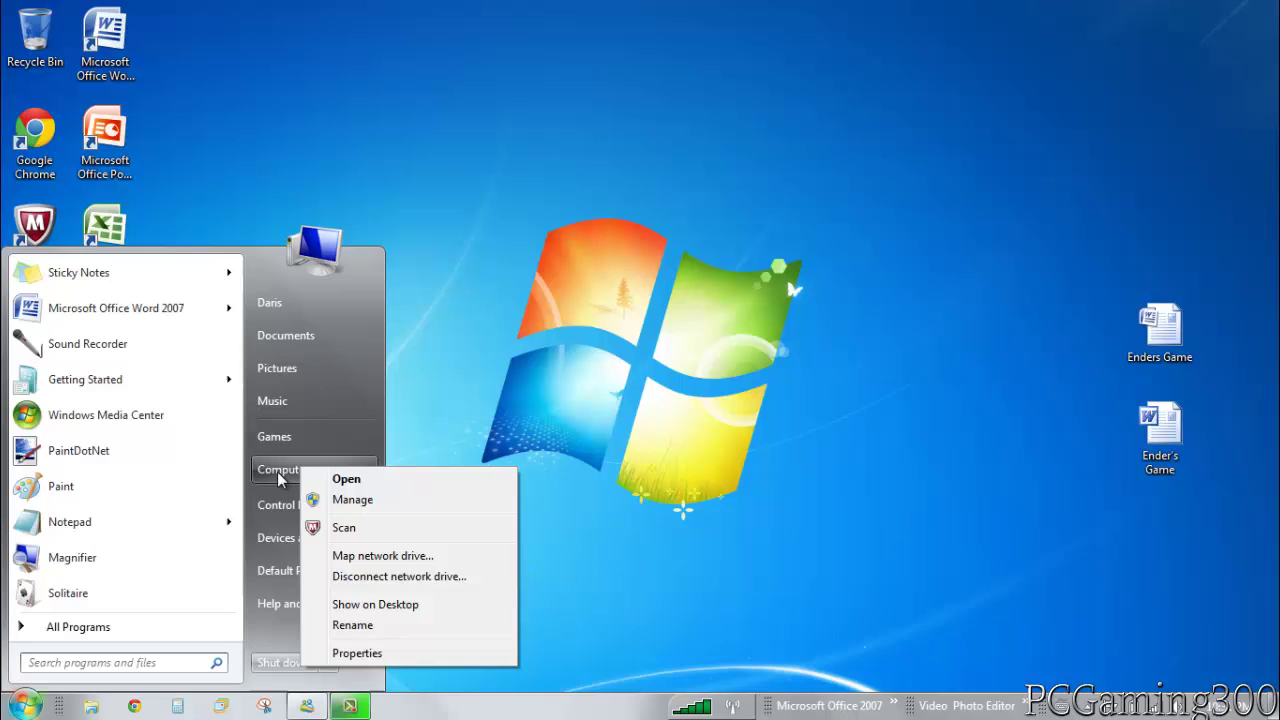
click(363, 655)
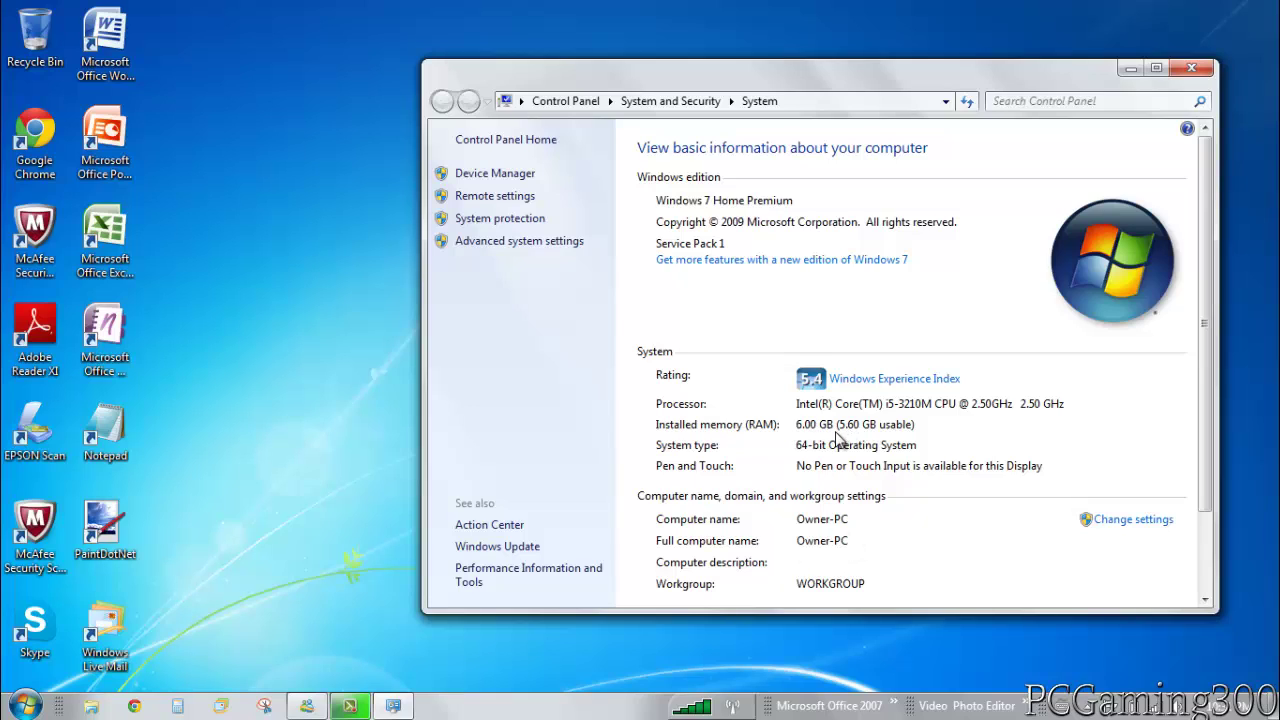
Step: Open the Virtual Memory settings from the advanced performance options and turn off automatic paging file management for all drives
click(498, 243)
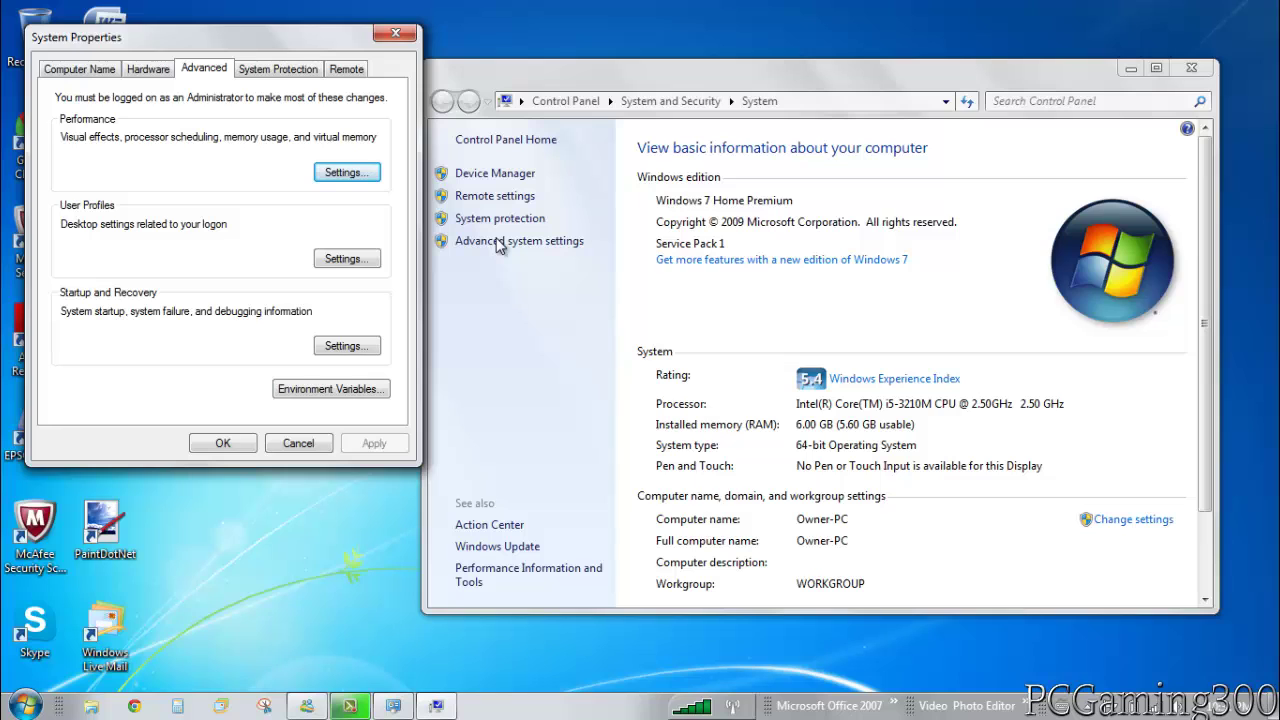
key(Return)
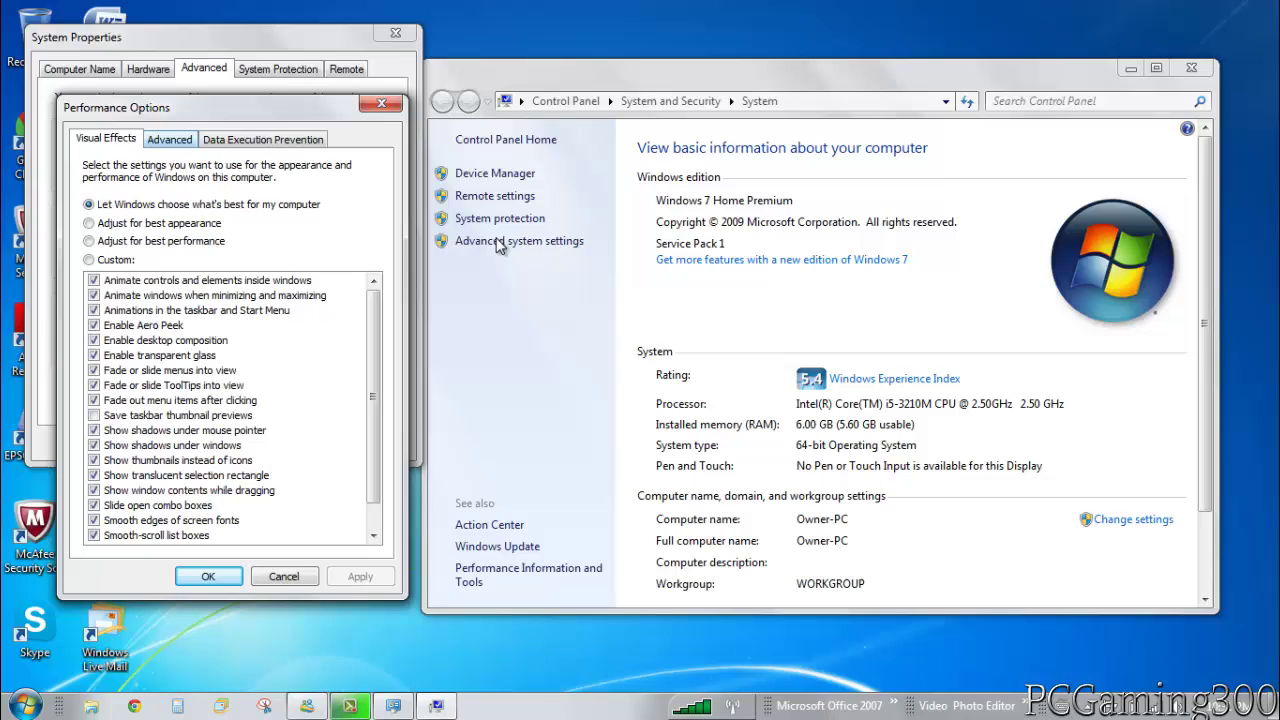
key(ctrl+Tab)
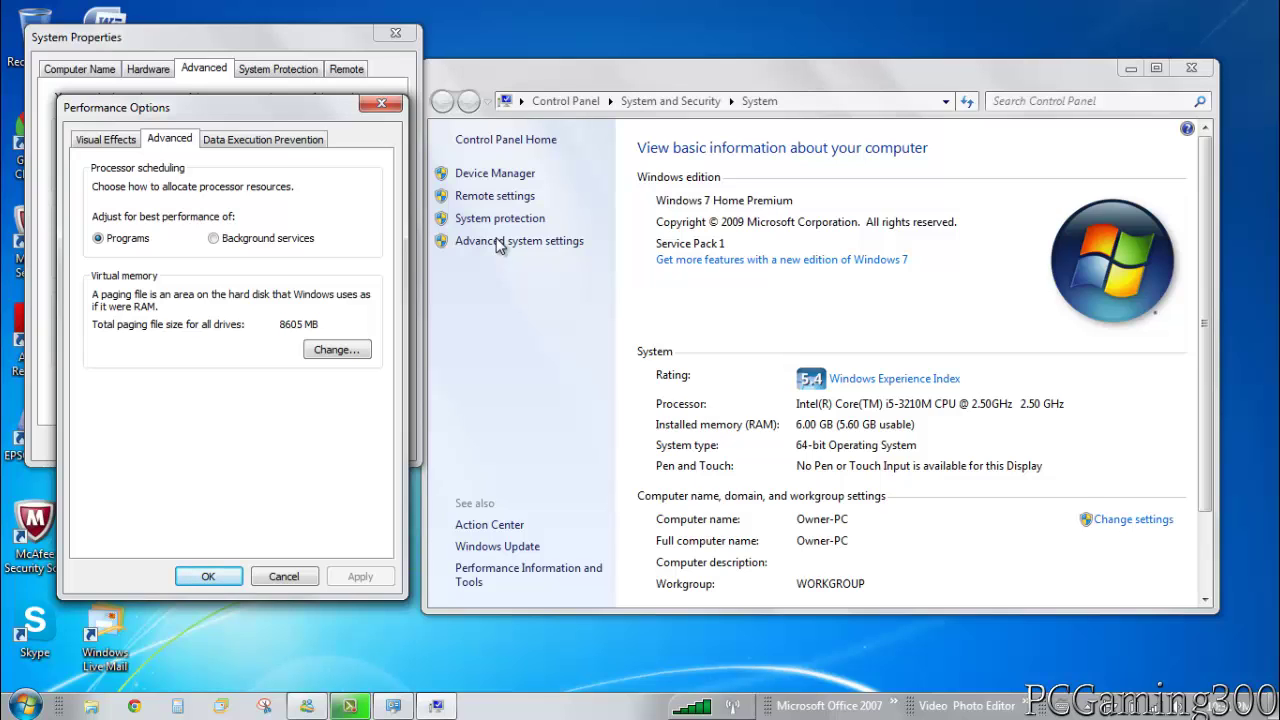
key(space)
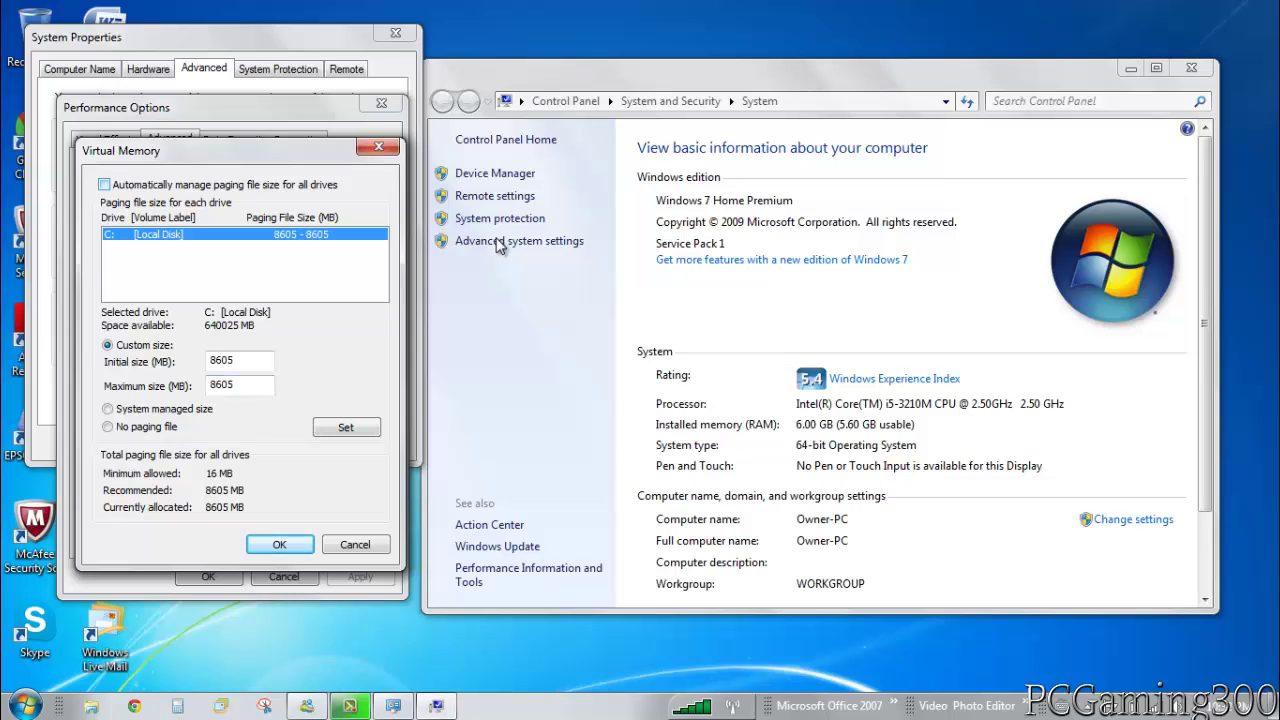
key(space)
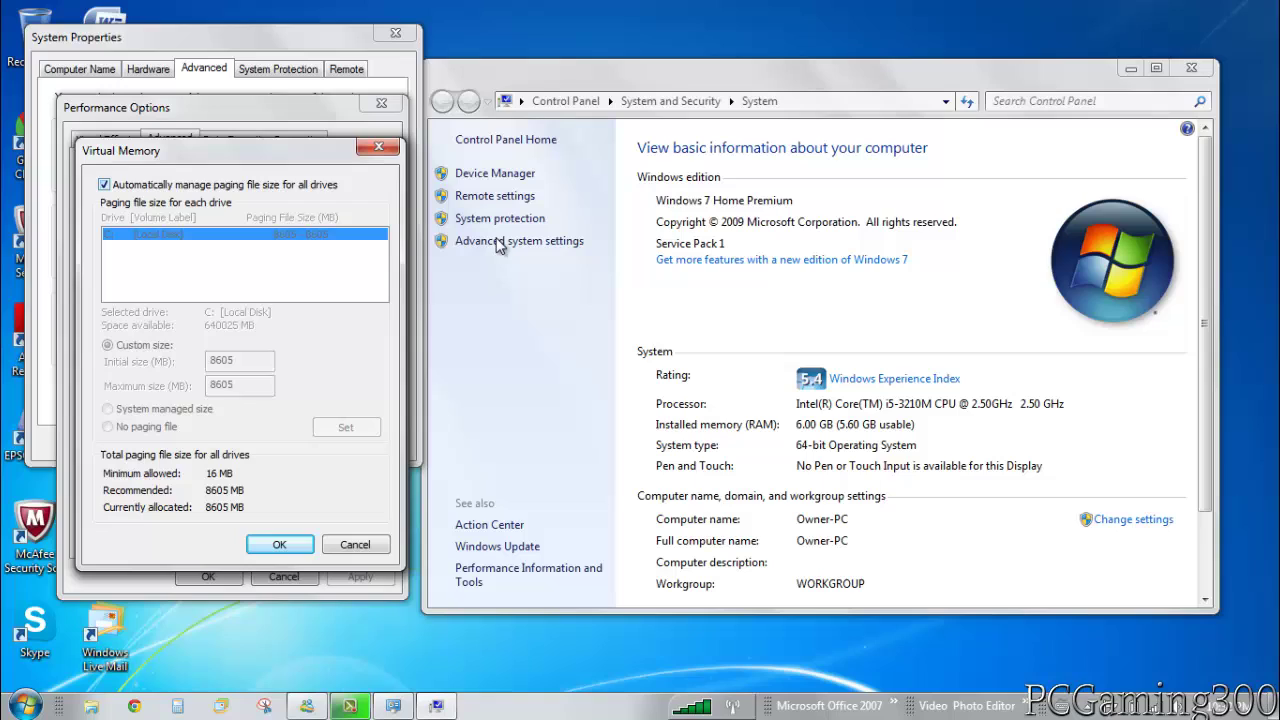
key(space)
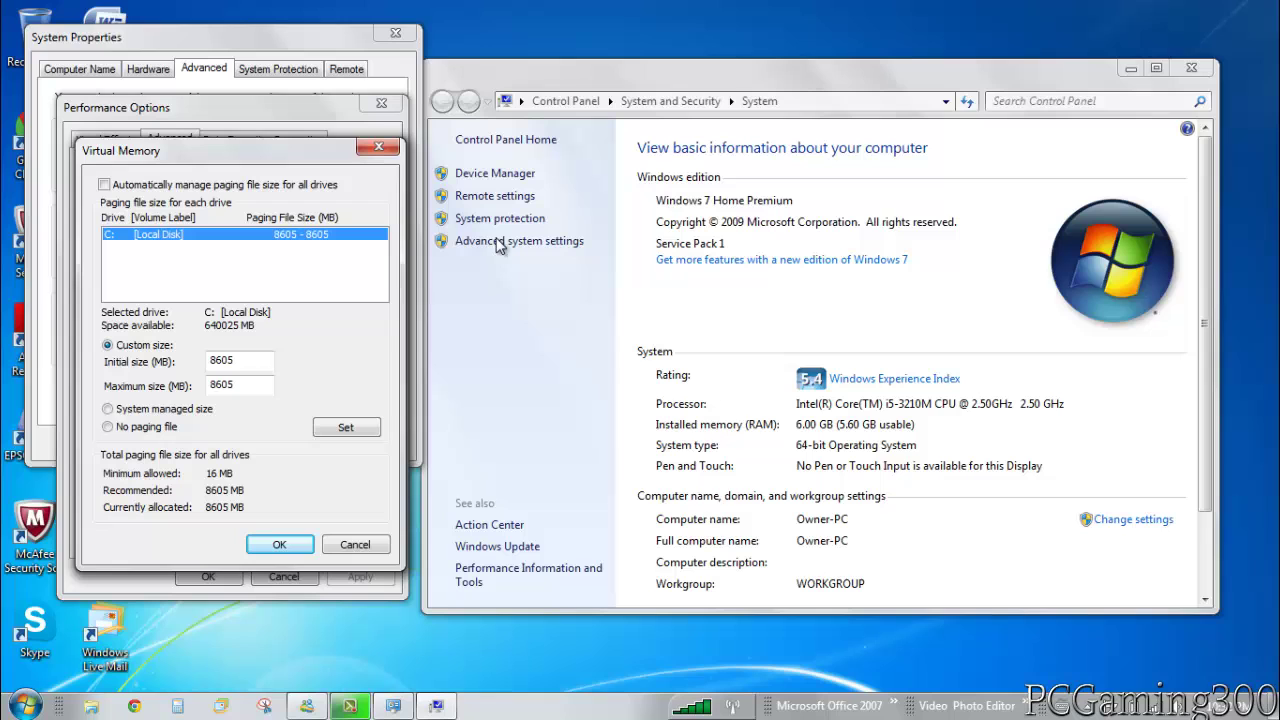
Step: Open Calculator beside the memory information and multiply 1024 by 6 to convert the installed RAM to megabytes
click(177, 706)
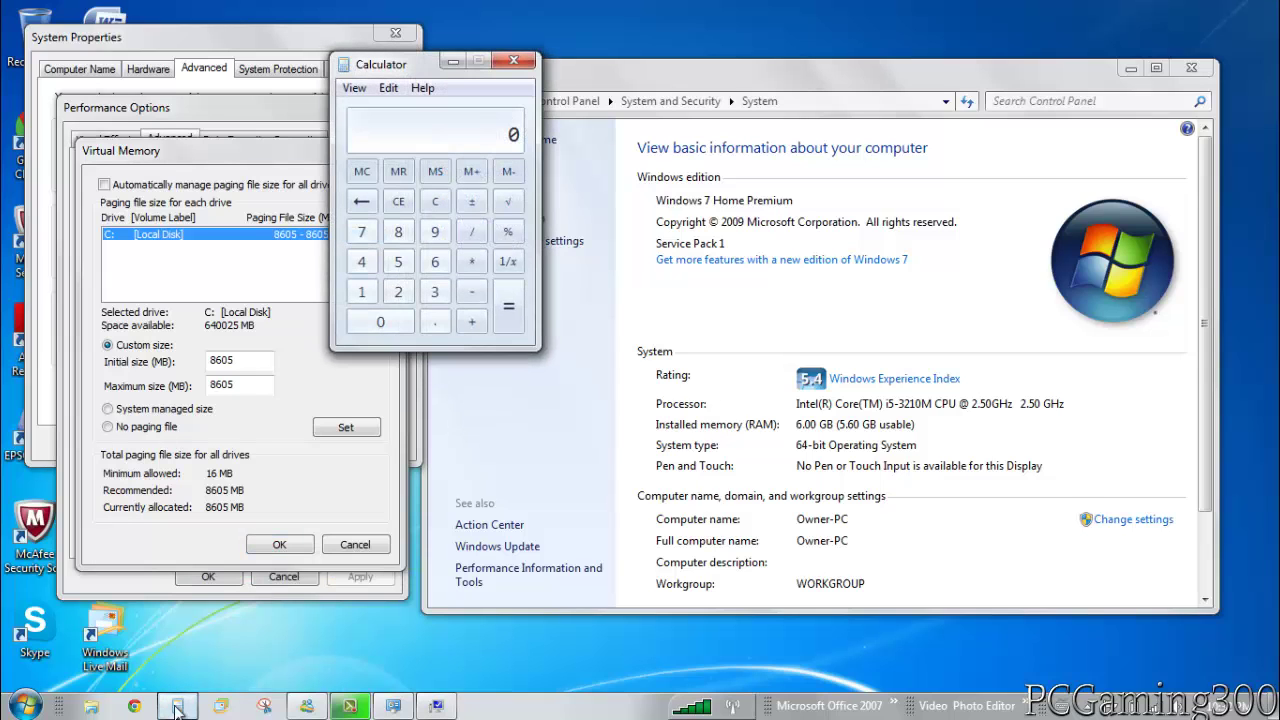
drag(433, 76, 535, 310)
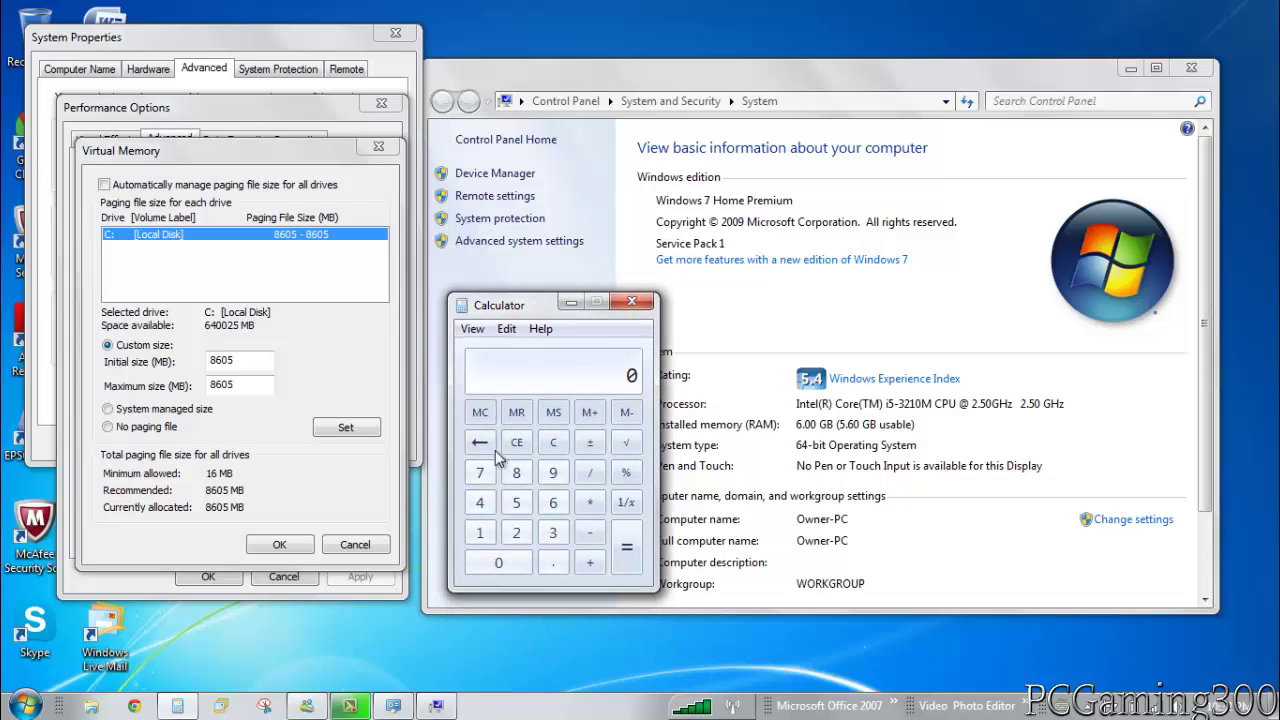
click(479, 532)
click(498, 562)
click(516, 532)
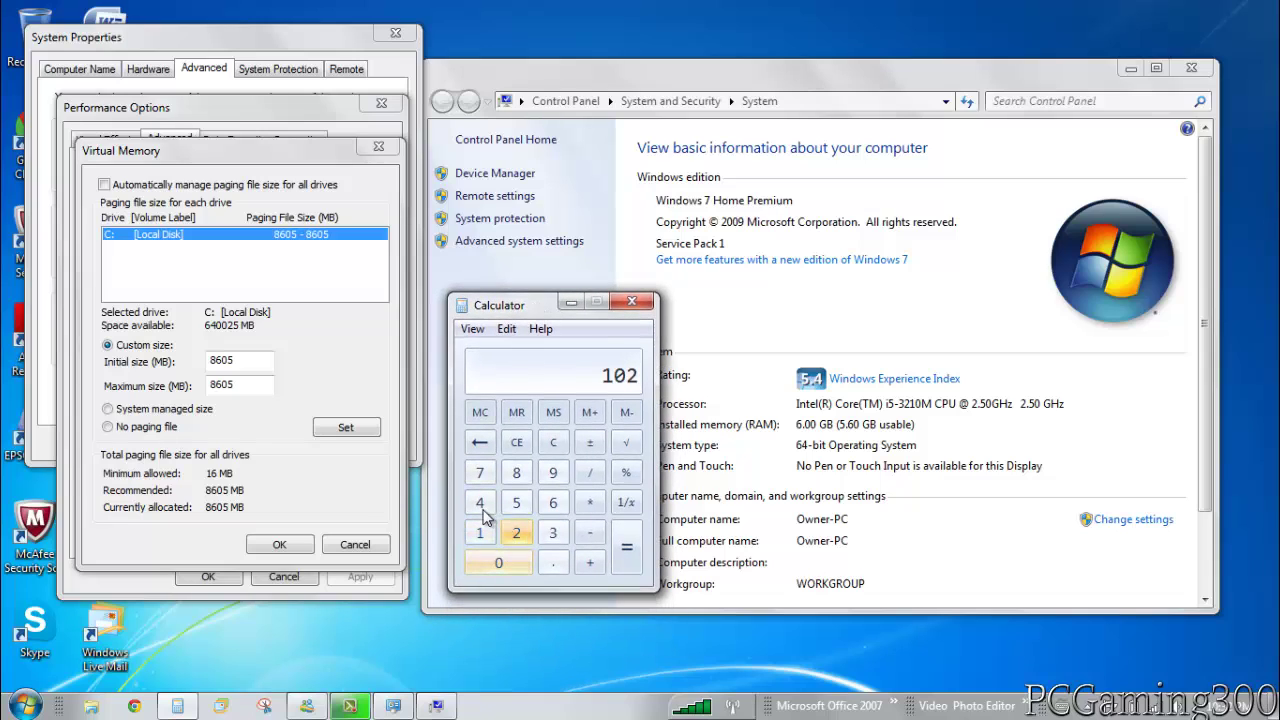
click(480, 503)
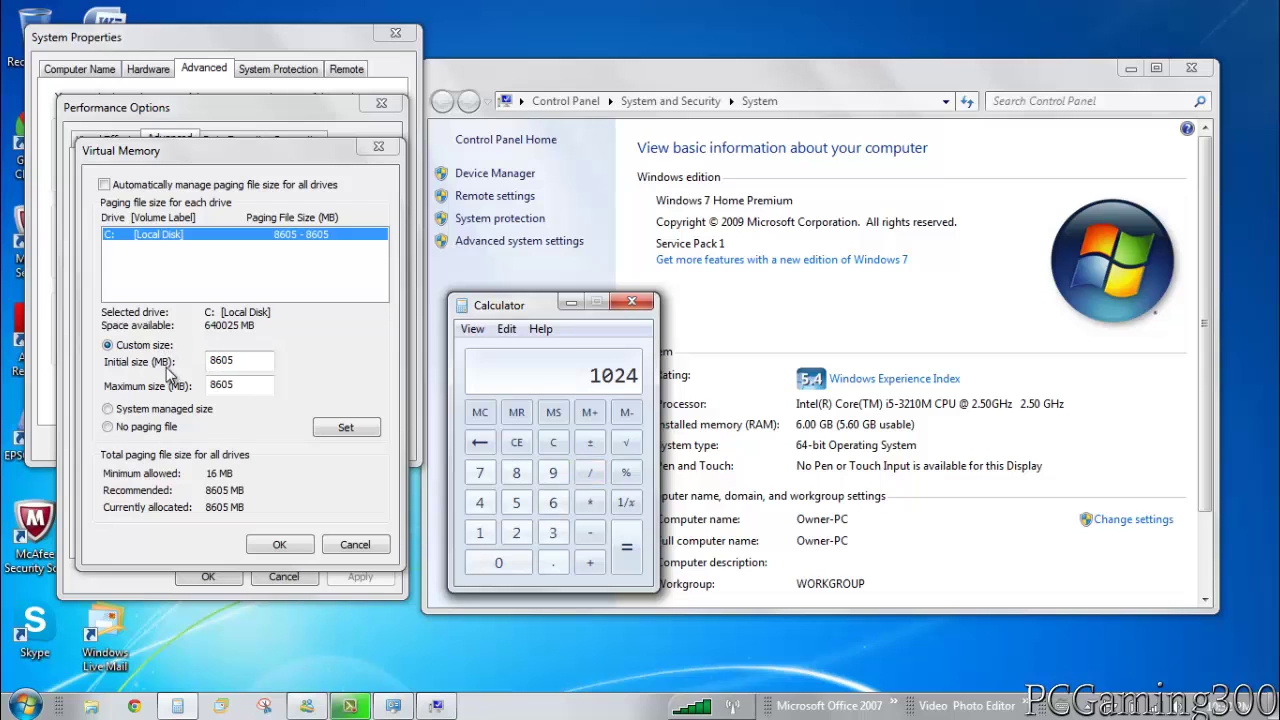
drag(531, 312, 1085, 295)
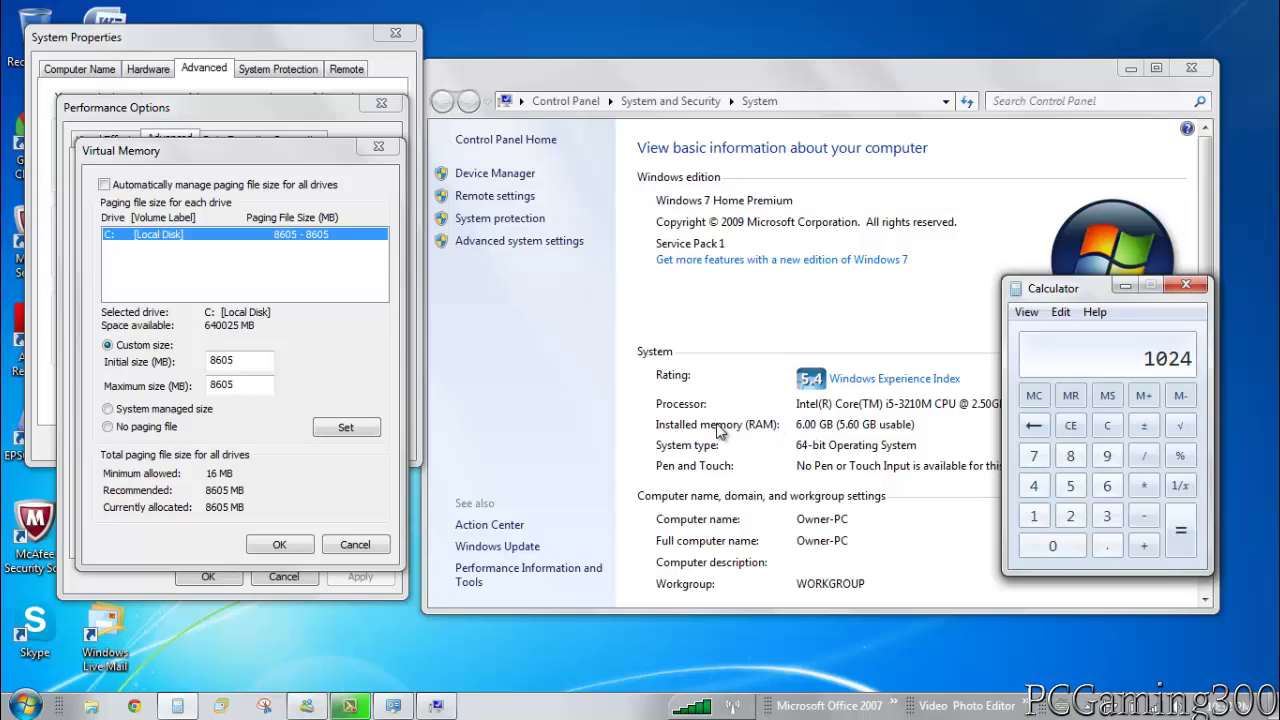
click(1144, 485)
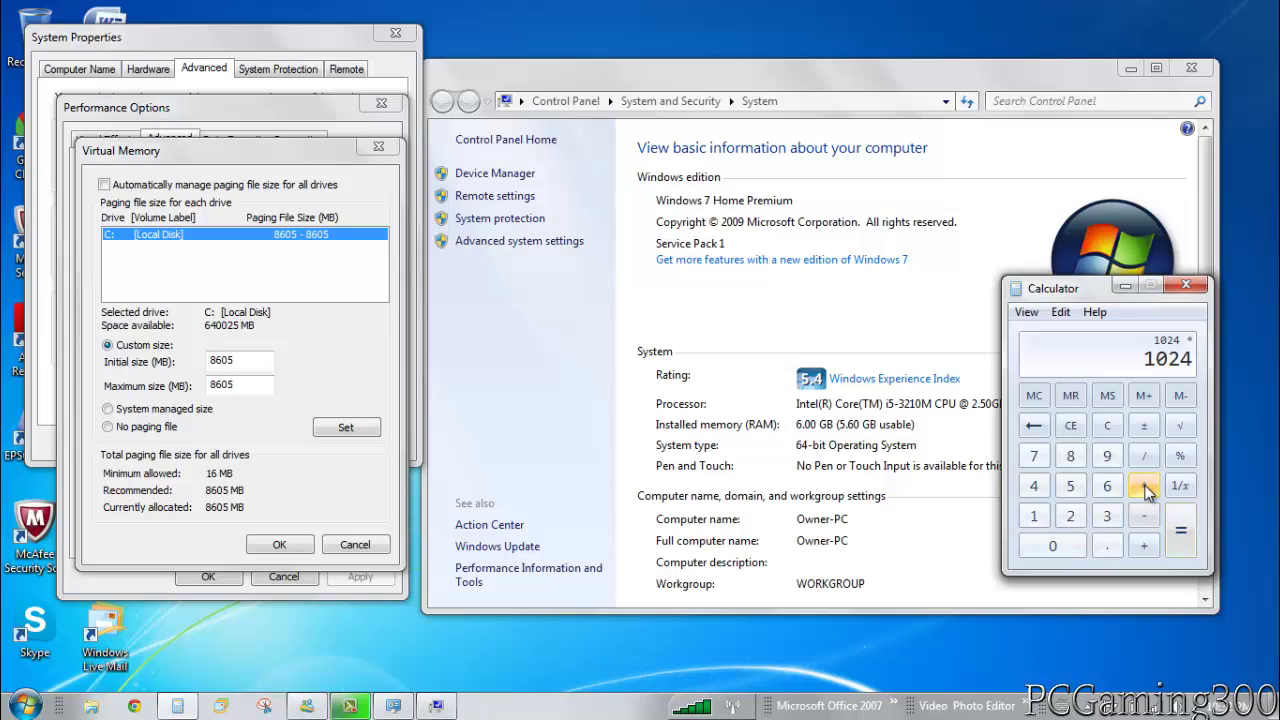
click(1107, 485)
click(1181, 531)
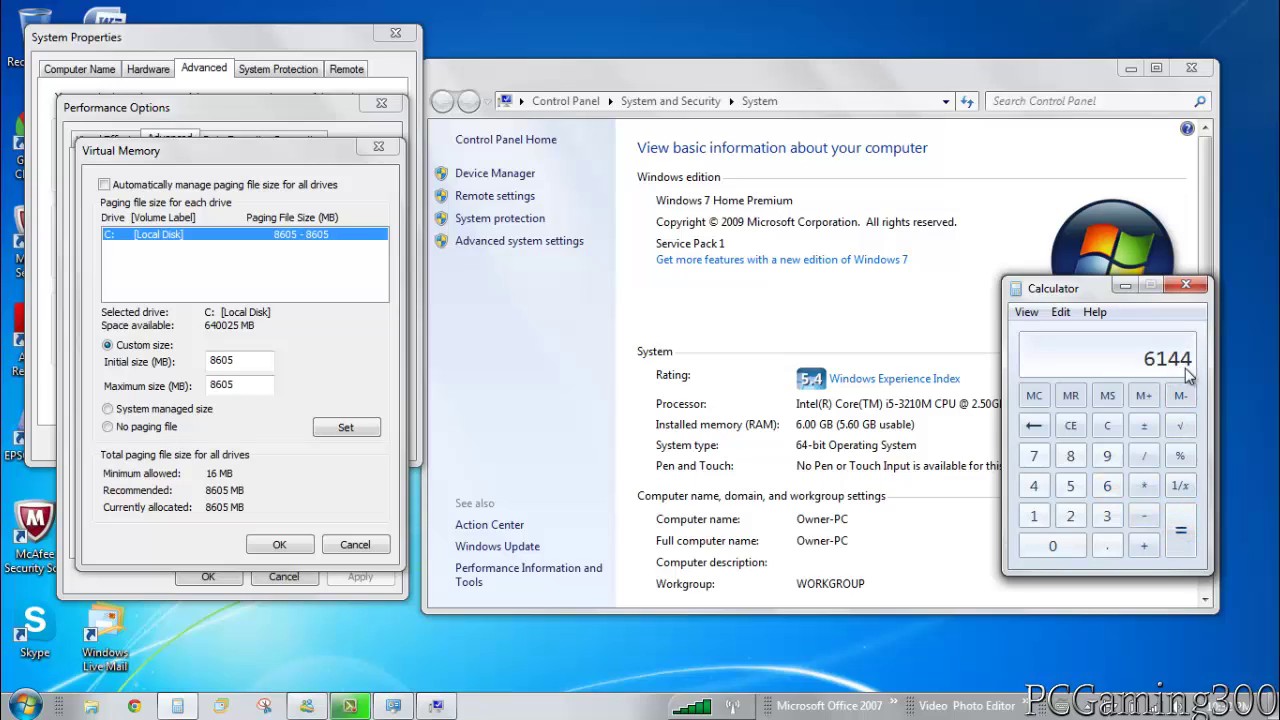
Step: Multiply the RAM size in megabytes by 1.5 to get the paging file size
click(1146, 492)
click(1035, 522)
click(1108, 546)
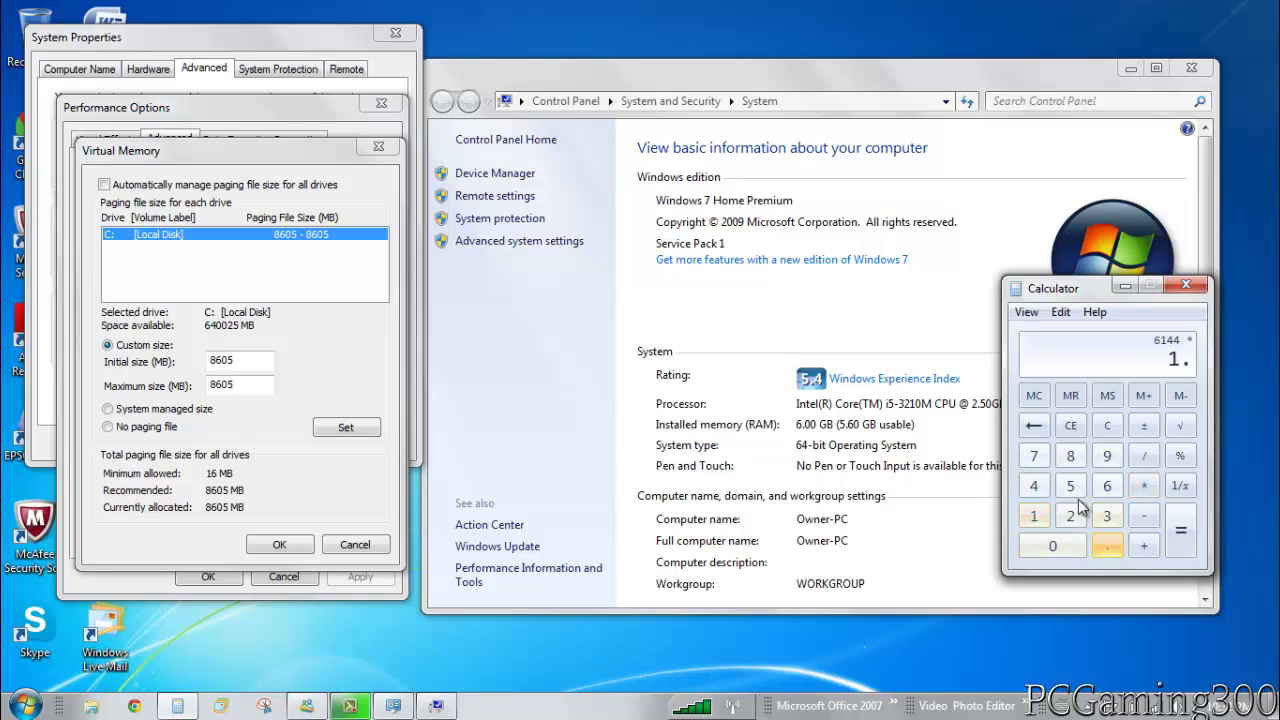
click(1070, 487)
click(1180, 535)
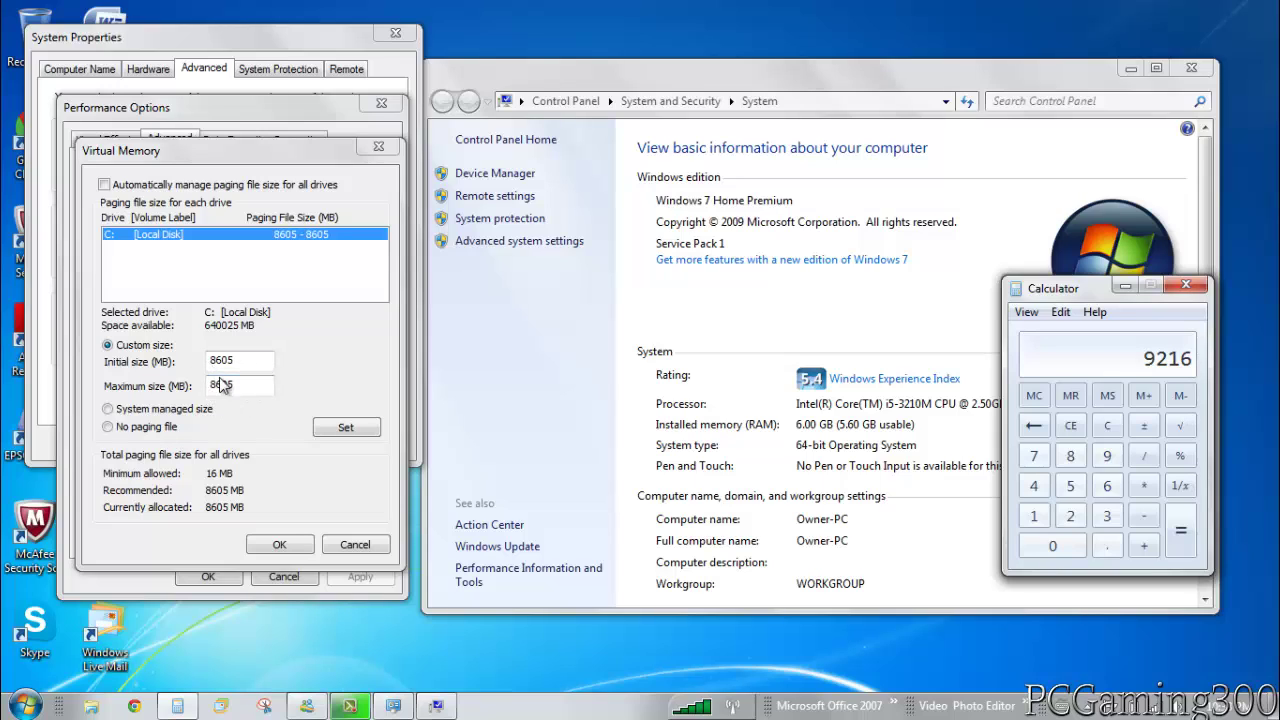
Step: Apply the custom paging file size for drive C and accept the Virtual Memory, Performance Options and System Properties dialogs
click(344, 430)
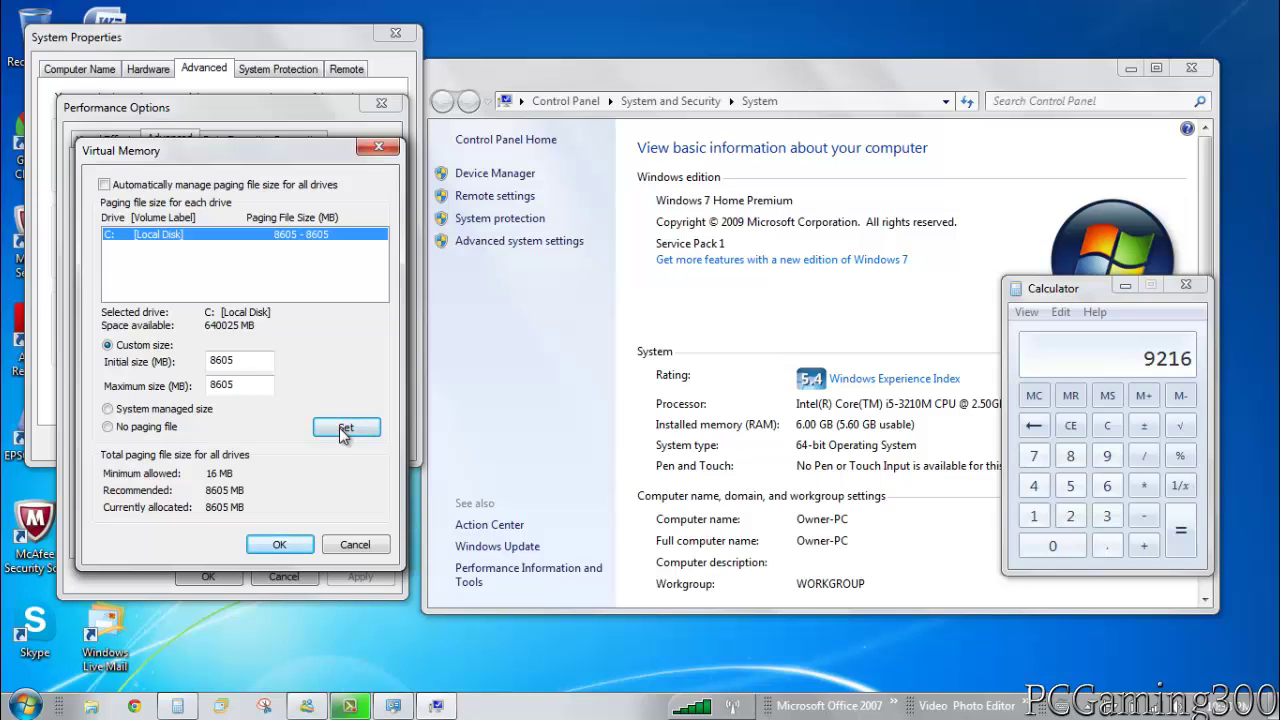
key(Return)
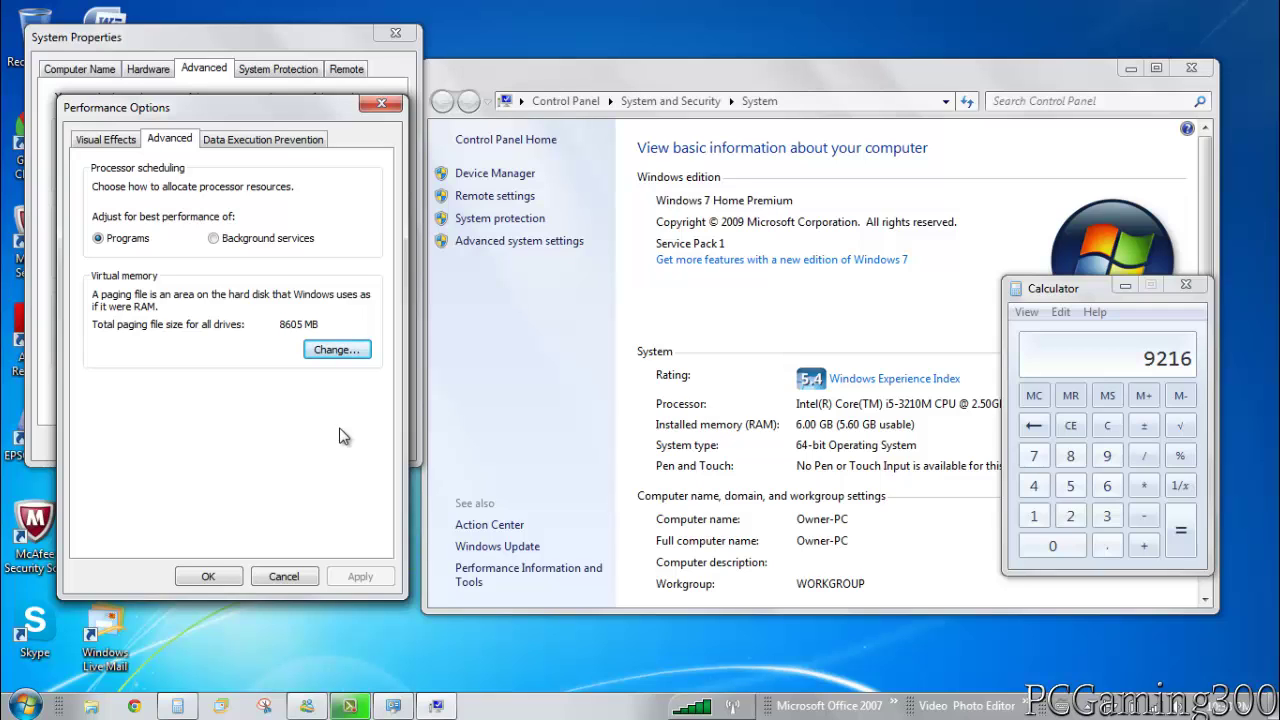
key(Return)
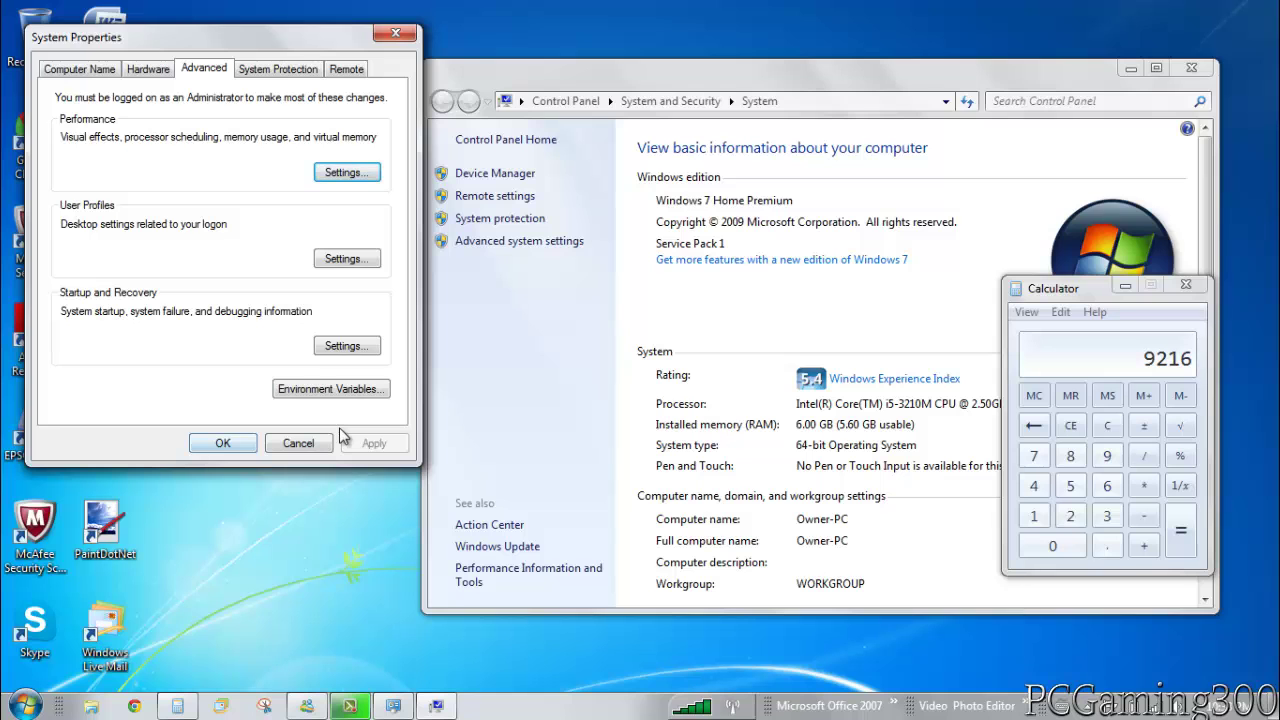
click(222, 443)
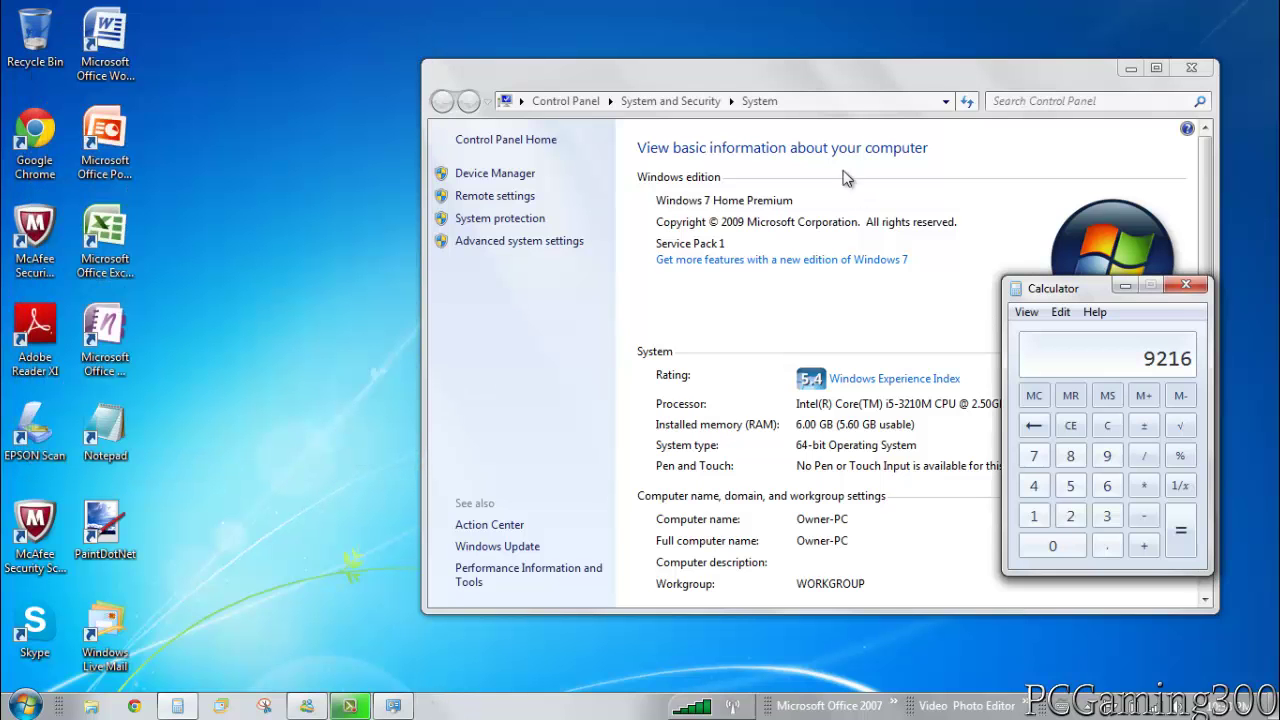
Step: Divide the calculated paging file size by 1024 to convert it to gigabytes, and place Calculator beside the System window
drag(822, 69, 509, 60)
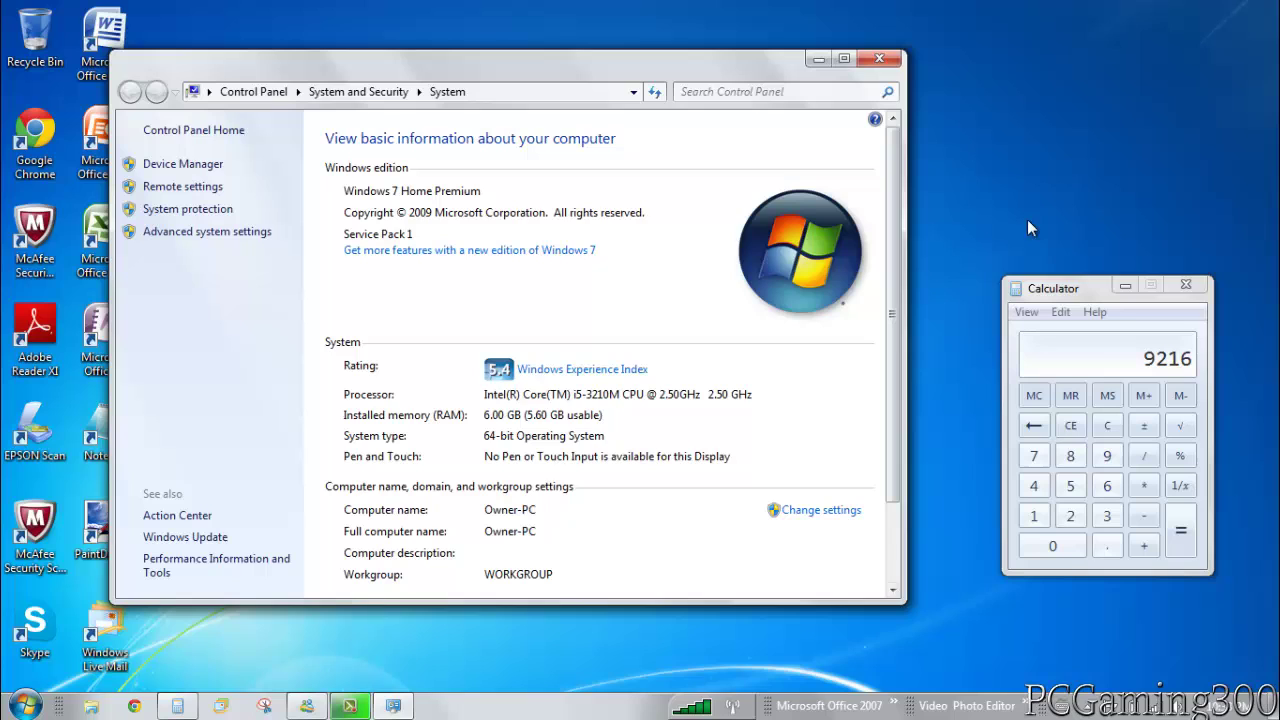
drag(1078, 288, 730, 168)
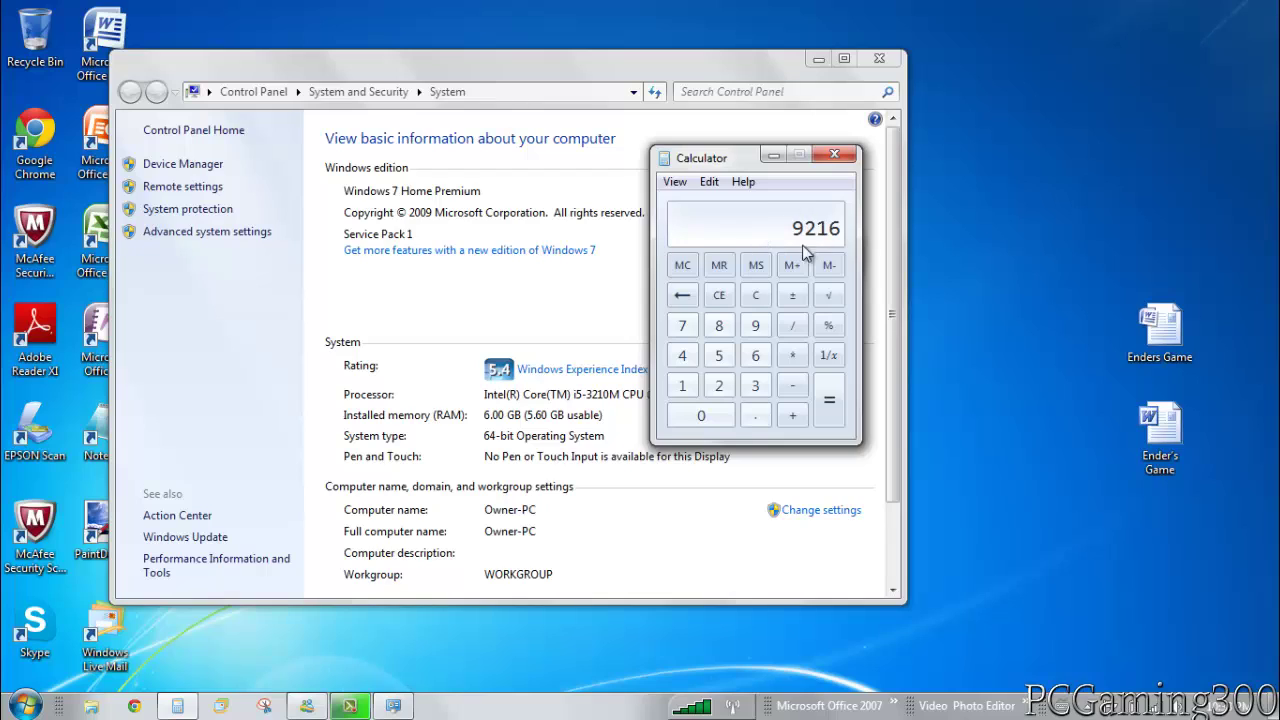
click(798, 330)
click(688, 388)
click(708, 414)
click(718, 386)
click(682, 355)
click(829, 400)
drag(728, 165, 990, 70)
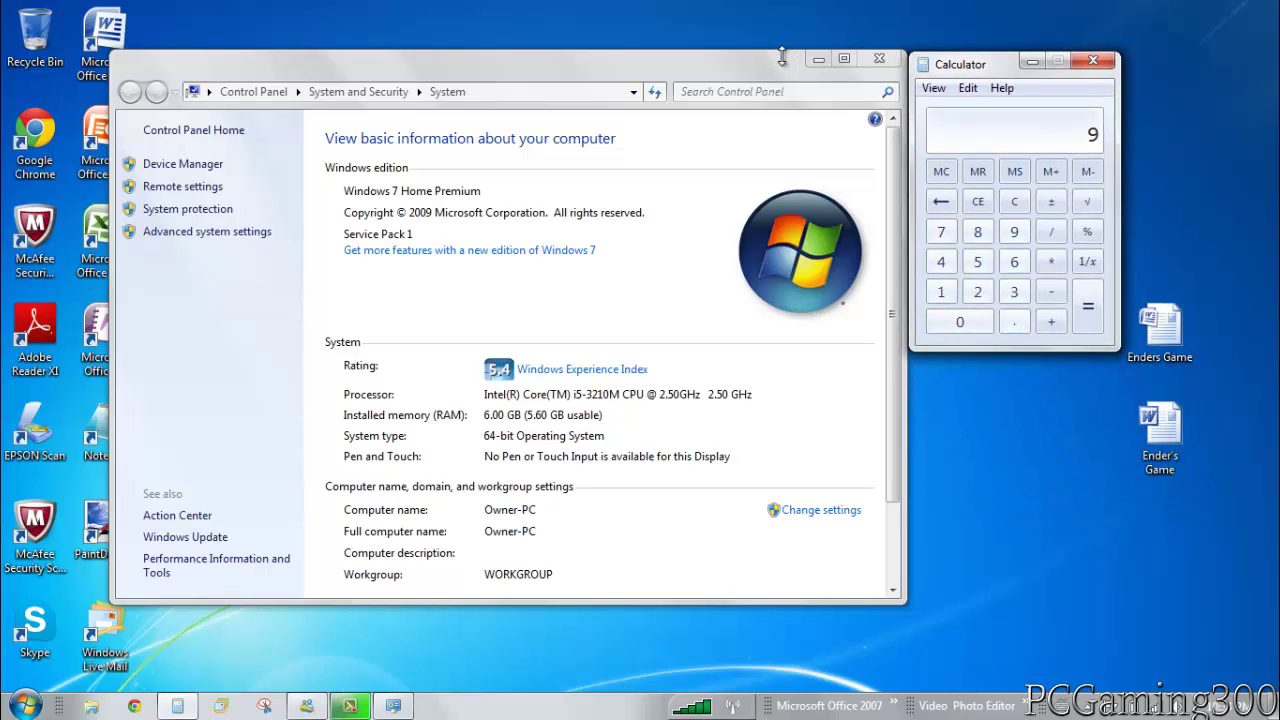